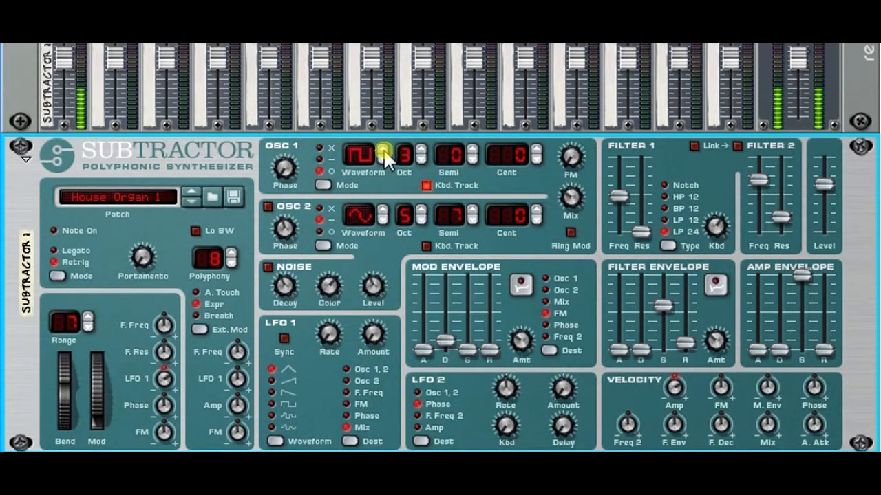
# - Cycle through Oscillator 1's waveforms and settle on the sawtooth
pyautogui.click(383, 149)
pyautogui.click(383, 149)
pyautogui.click(381, 156)
pyautogui.click(382, 156)
pyautogui.click(382, 155)
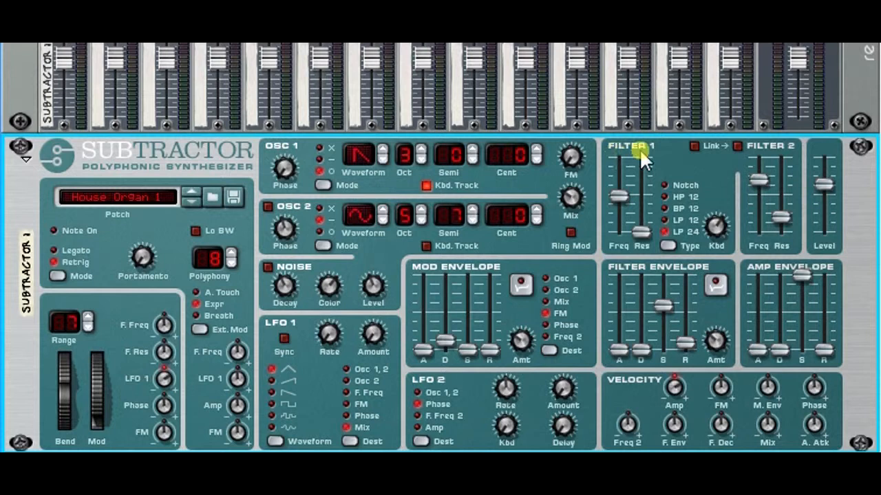
# - Try the Notch and HP 12 types on Filter 1, returning it to LP 24
pyautogui.click(661, 225)
pyautogui.moveTo(621, 196)
pyautogui.mouseDown()
pyautogui.moveTo(628, 174)
pyautogui.moveTo(627, 221)
pyautogui.moveTo(627, 196)
pyautogui.mouseUp()
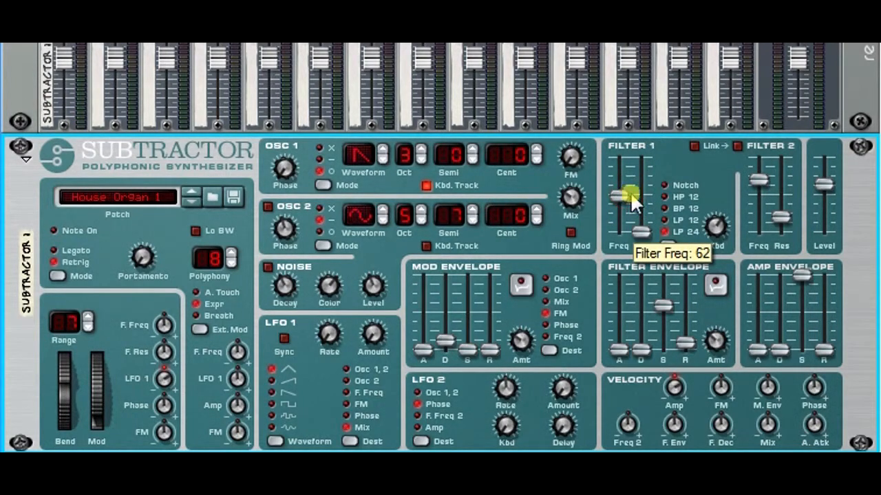
pyautogui.click(665, 185)
pyautogui.click(664, 230)
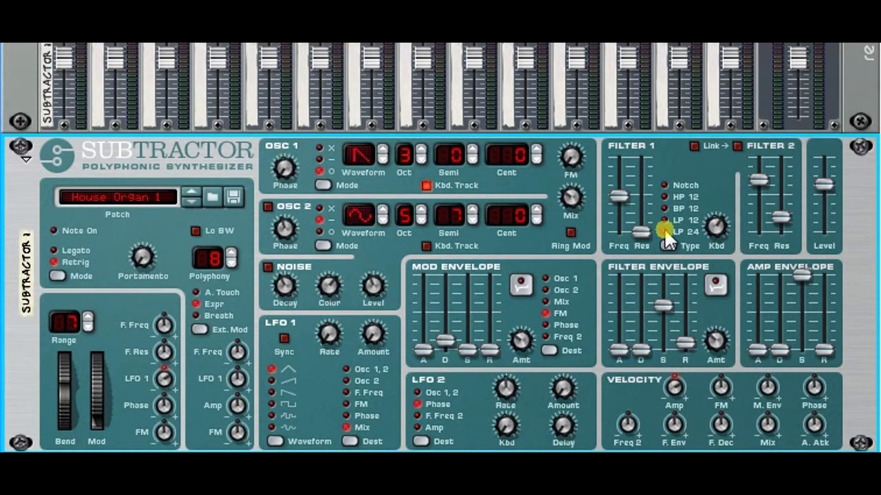
pyautogui.click(663, 197)
pyautogui.click(663, 185)
pyautogui.click(663, 231)
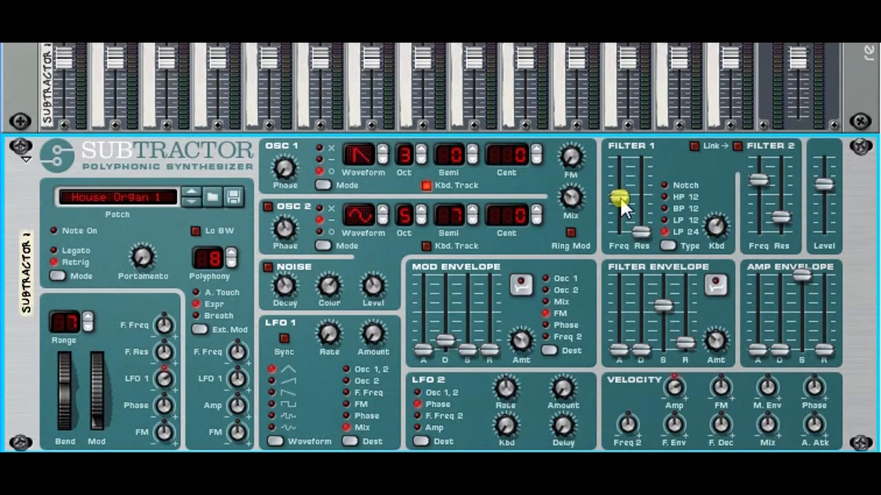
# - Set Filter 1's type to Notch
pyautogui.moveTo(622, 202)
pyautogui.moveTo(621, 201); pyautogui.dragTo(647, 238)
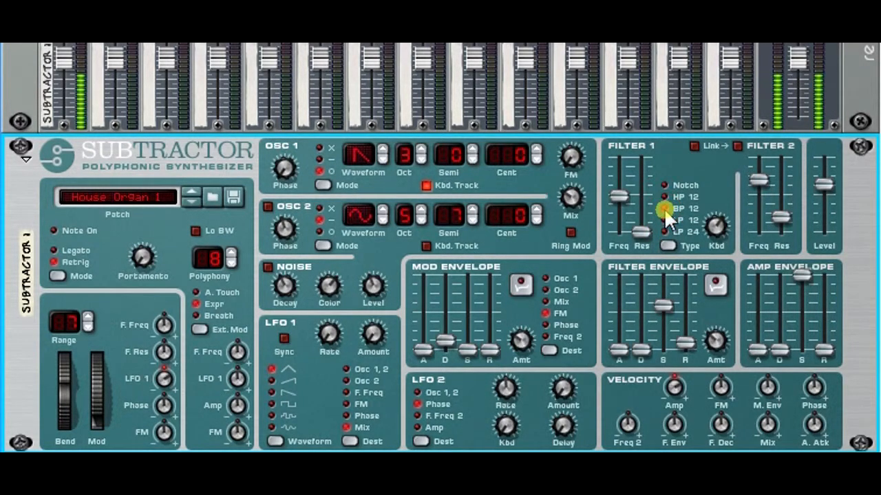
pyautogui.click(665, 185)
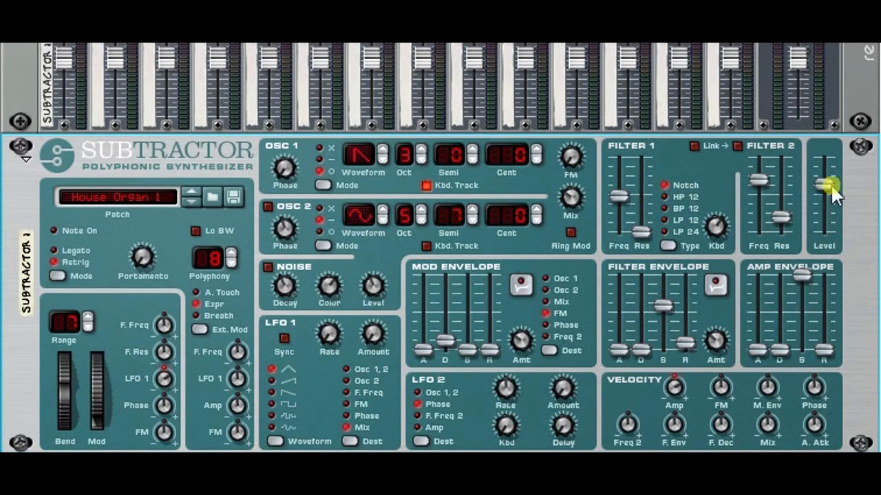
pyautogui.moveTo(825, 184)
pyautogui.moveTo(826, 183)
pyautogui.mouseDown()
pyautogui.moveTo(827, 229)
pyautogui.moveTo(833, 195)
pyautogui.mouseUp()
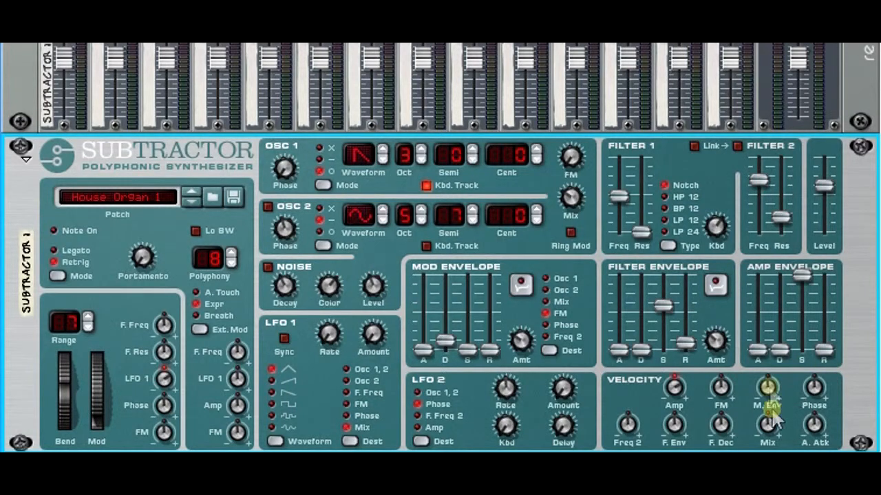
pyautogui.moveTo(763, 352); pyautogui.dragTo(824, 353)
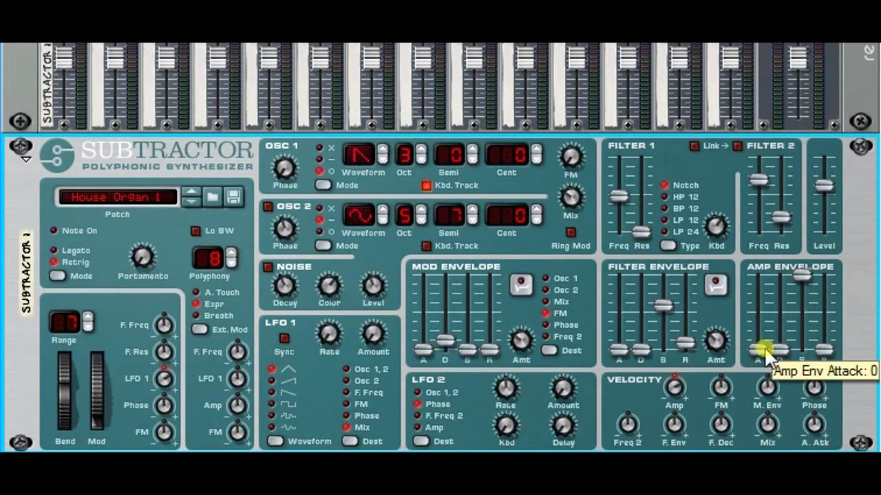
# - Lower the synth's output level slightly and try the amp envelope attack at 61 and 57, returning the attack to 0
pyautogui.moveTo(760, 348); pyautogui.dragTo(761, 309)
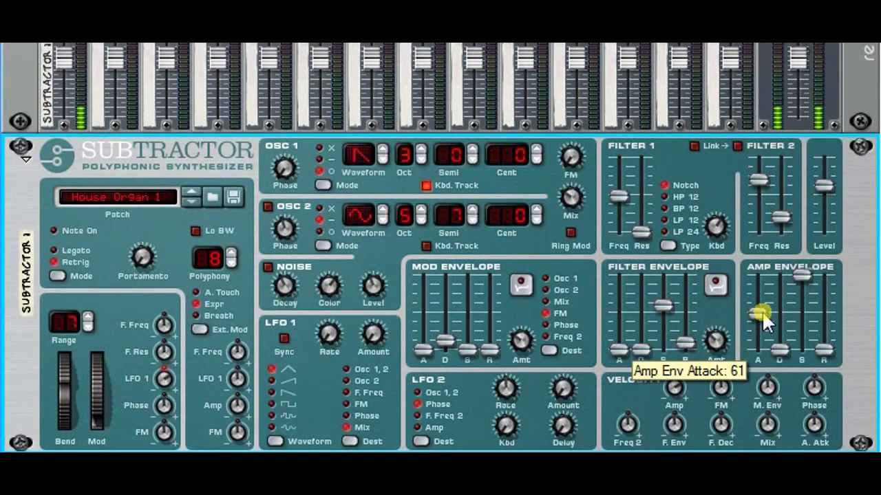
pyautogui.moveTo(762, 318); pyautogui.dragTo(762, 355)
pyautogui.moveTo(822, 187)
pyautogui.mouseDown()
pyautogui.moveTo(824, 206)
pyautogui.moveTo(822, 196)
pyautogui.mouseUp()
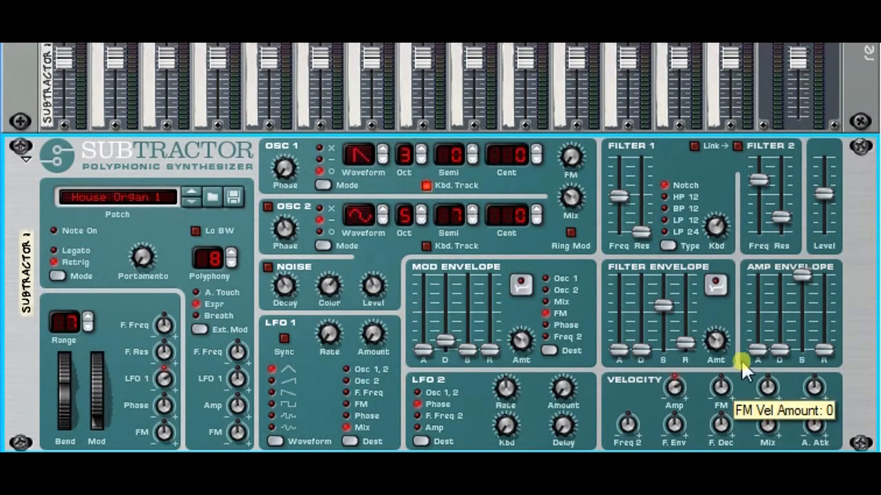
pyautogui.moveTo(757, 350); pyautogui.dragTo(764, 318)
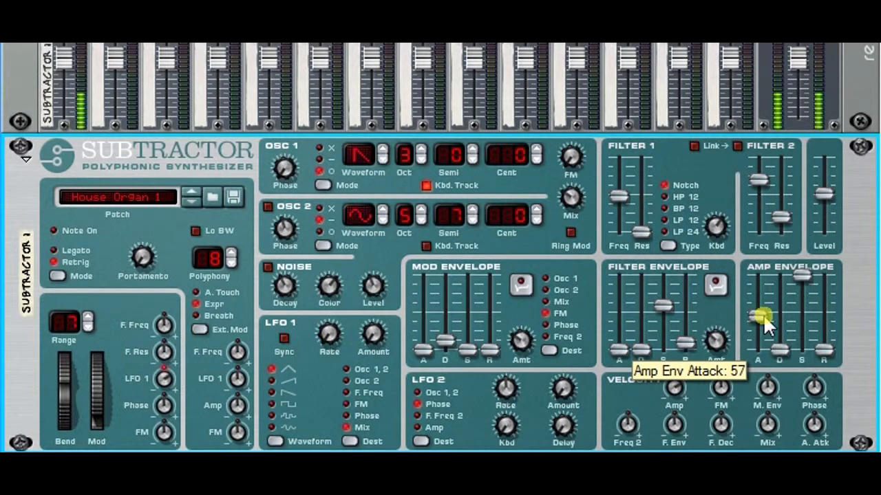
pyautogui.moveTo(764, 318); pyautogui.dragTo(765, 362)
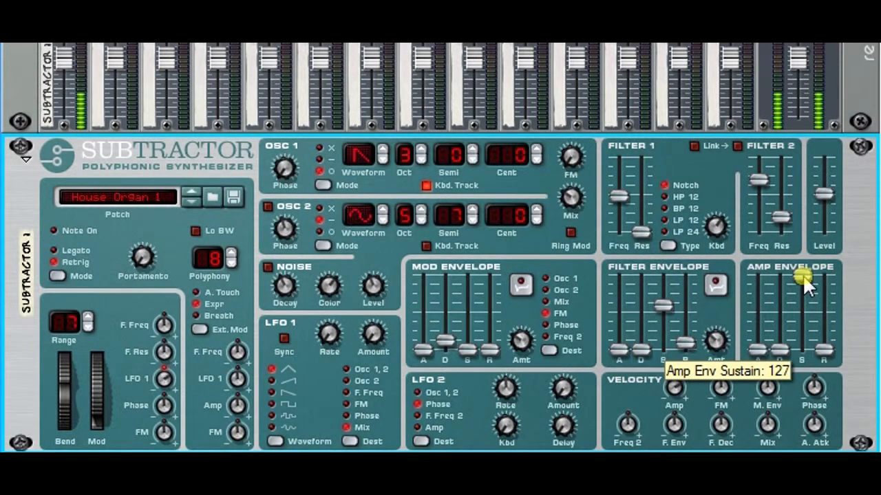
# - Try the amp envelope's sustain at 125 and its release at 67 and 71, returning the release to 0
pyautogui.moveTo(804, 278); pyautogui.dragTo(803, 280)
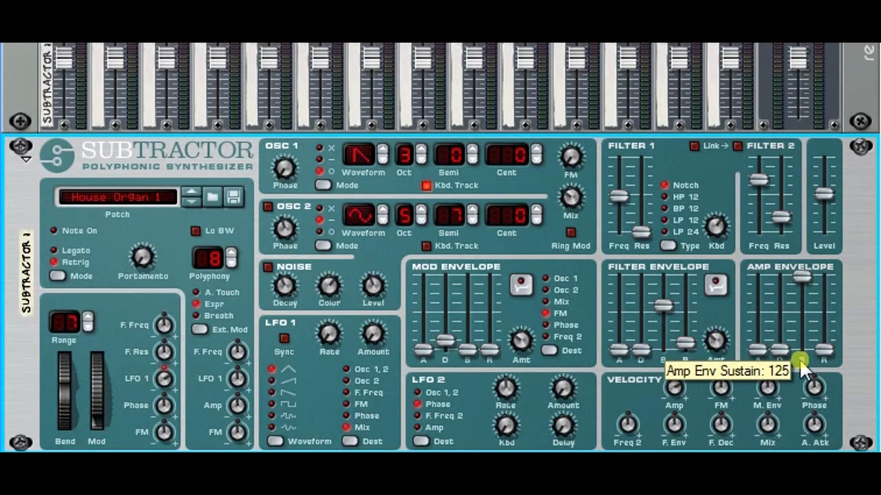
pyautogui.moveTo(779, 351); pyautogui.dragTo(831, 309)
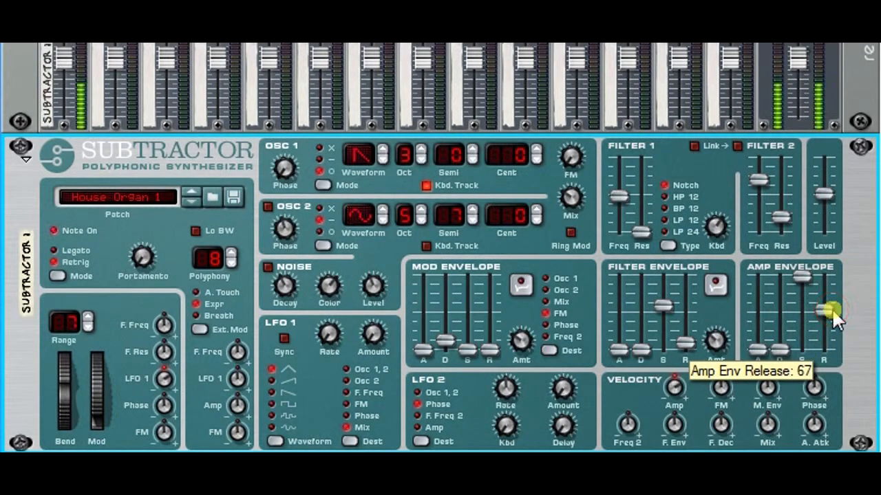
pyautogui.moveTo(828, 308); pyautogui.dragTo(820, 360)
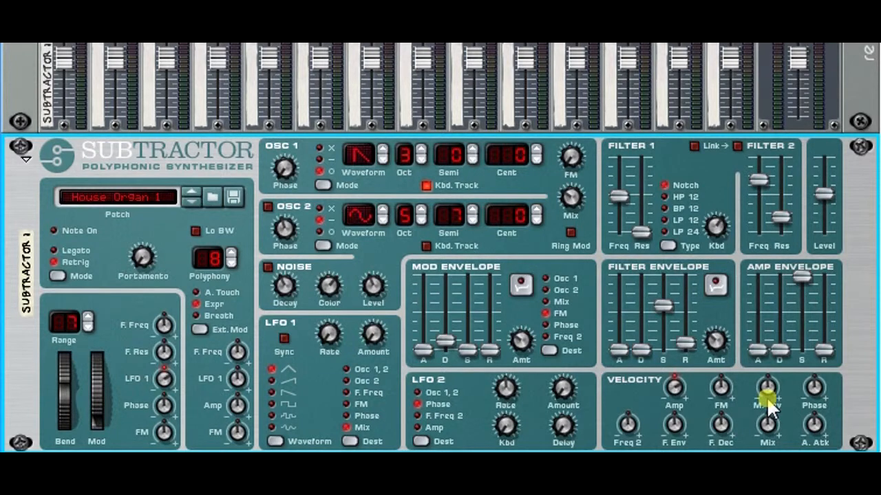
pyautogui.moveTo(767, 404)
pyautogui.moveTo(759, 355)
pyautogui.mouseDown()
pyautogui.moveTo(762, 316)
pyautogui.moveTo(761, 358)
pyautogui.mouseUp()
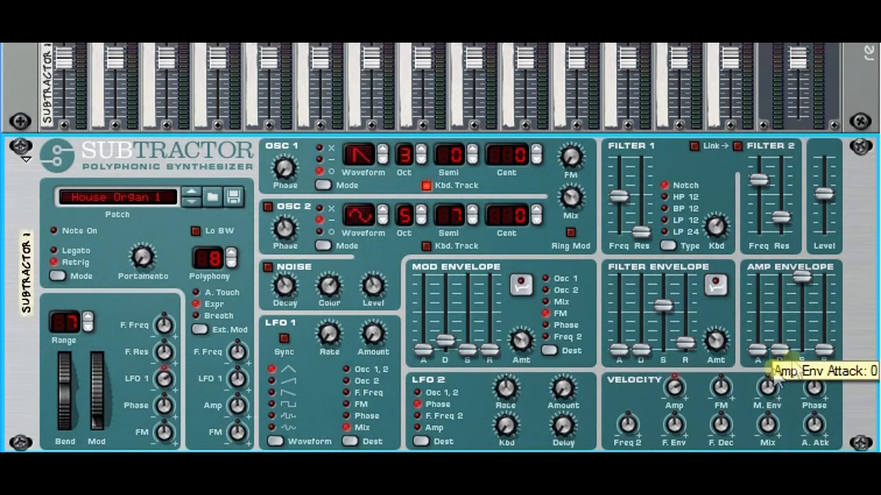
pyautogui.moveTo(824, 355); pyautogui.dragTo(829, 314)
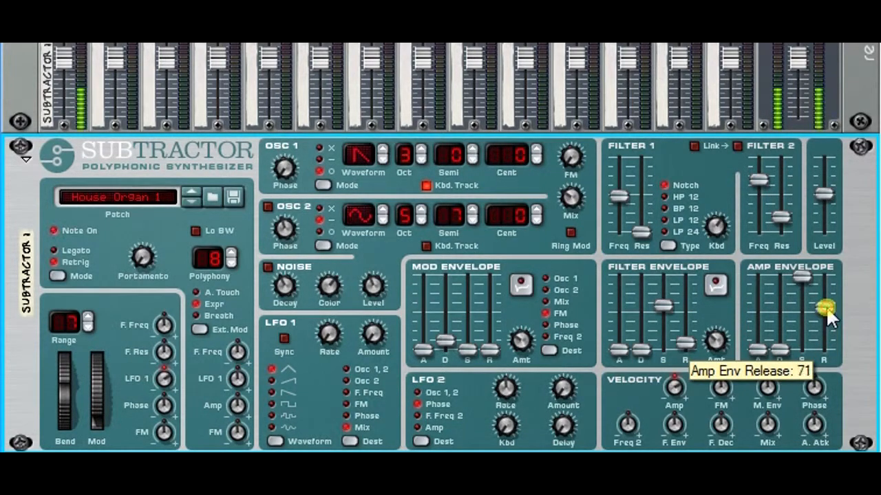
pyautogui.moveTo(827, 312); pyautogui.dragTo(822, 354)
# - Try the amp envelope with no sustain and a decay of 30, and restore full sustain with zero decay
pyautogui.moveTo(796, 275); pyautogui.dragTo(805, 367)
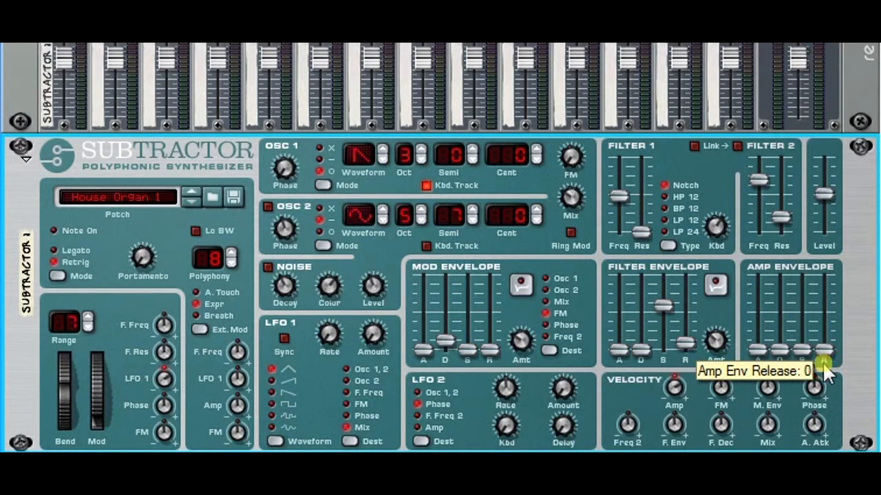
pyautogui.moveTo(783, 354); pyautogui.dragTo(785, 334)
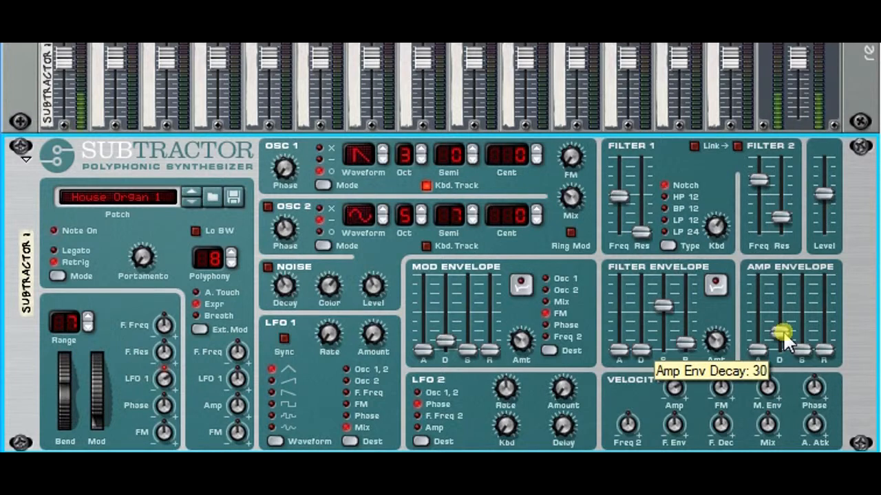
pyautogui.moveTo(785, 337); pyautogui.dragTo(803, 269)
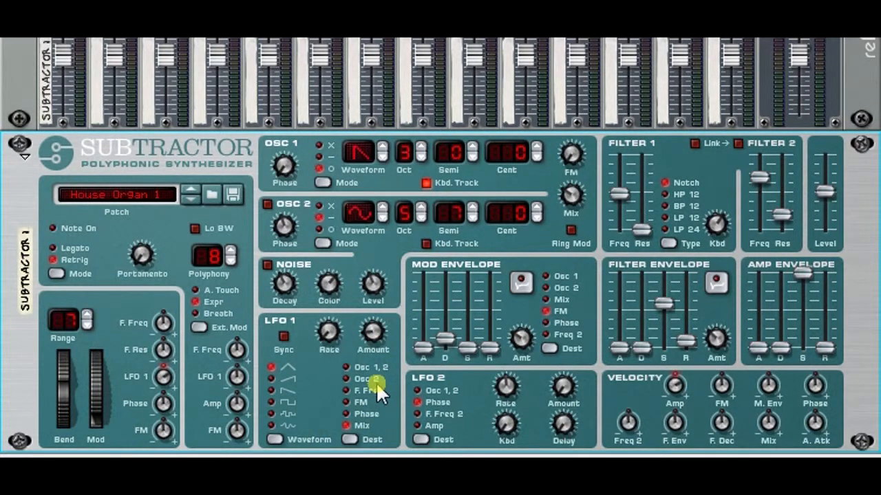
# - Set LFO 1's destination to Osc 1, 2 and its rate to 50
pyautogui.click(344, 367)
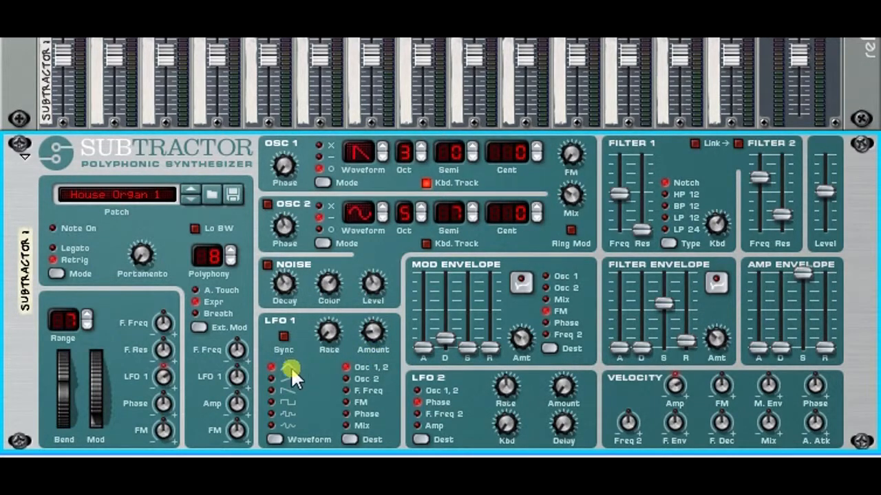
pyautogui.moveTo(368, 335); pyautogui.dragTo(322, 314)
pyautogui.click(326, 331)
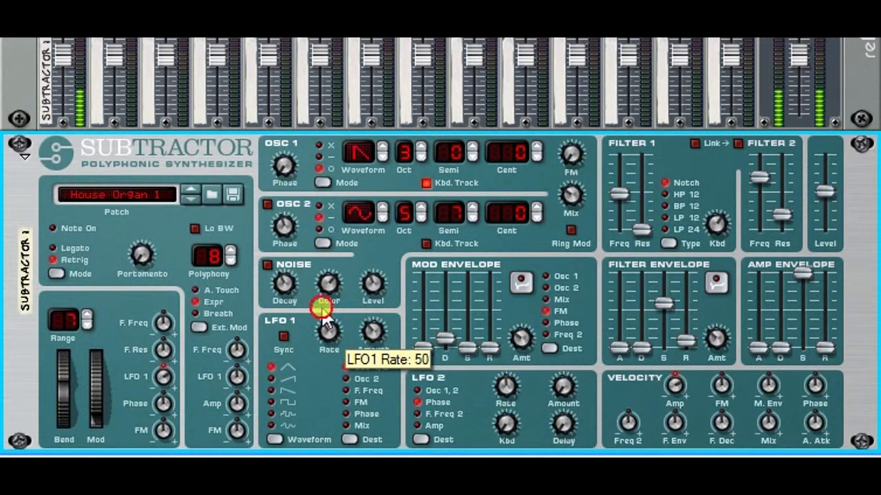
# - Step LFO 1's waveform from the triangle through the sawtooth and square shapes to the random ones
pyautogui.click(268, 377)
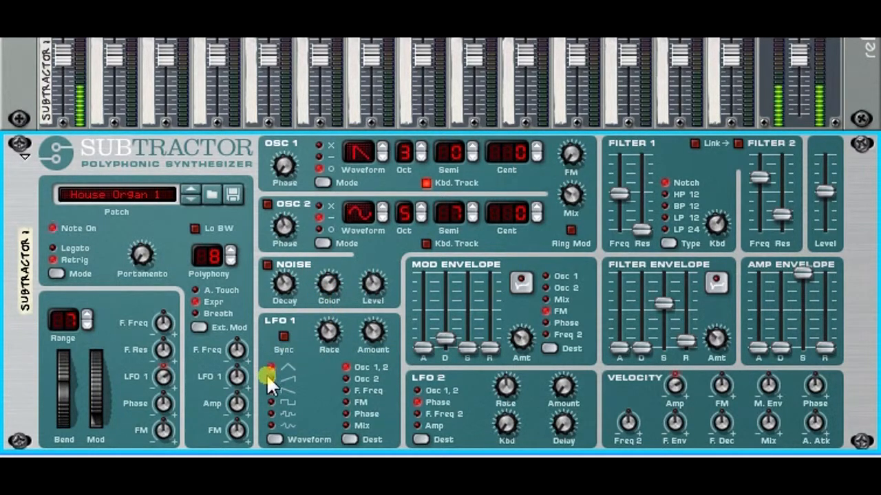
pyautogui.click(272, 399)
pyautogui.click(271, 408)
pyautogui.click(271, 420)
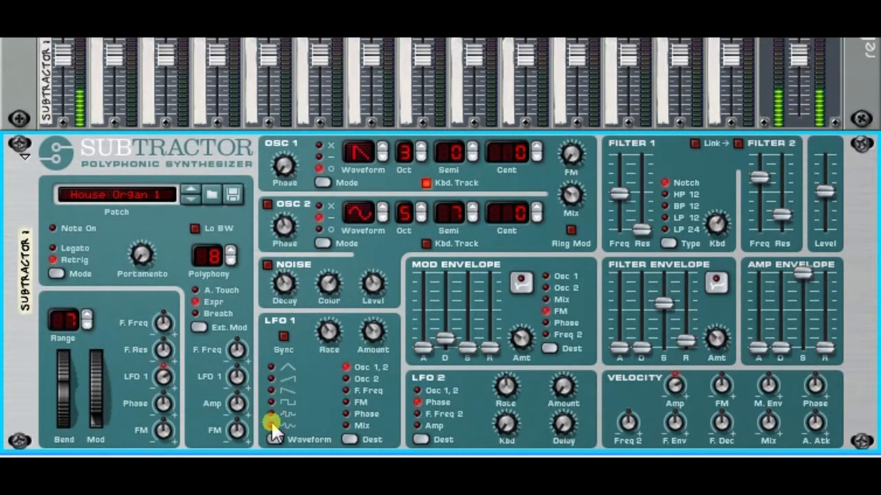